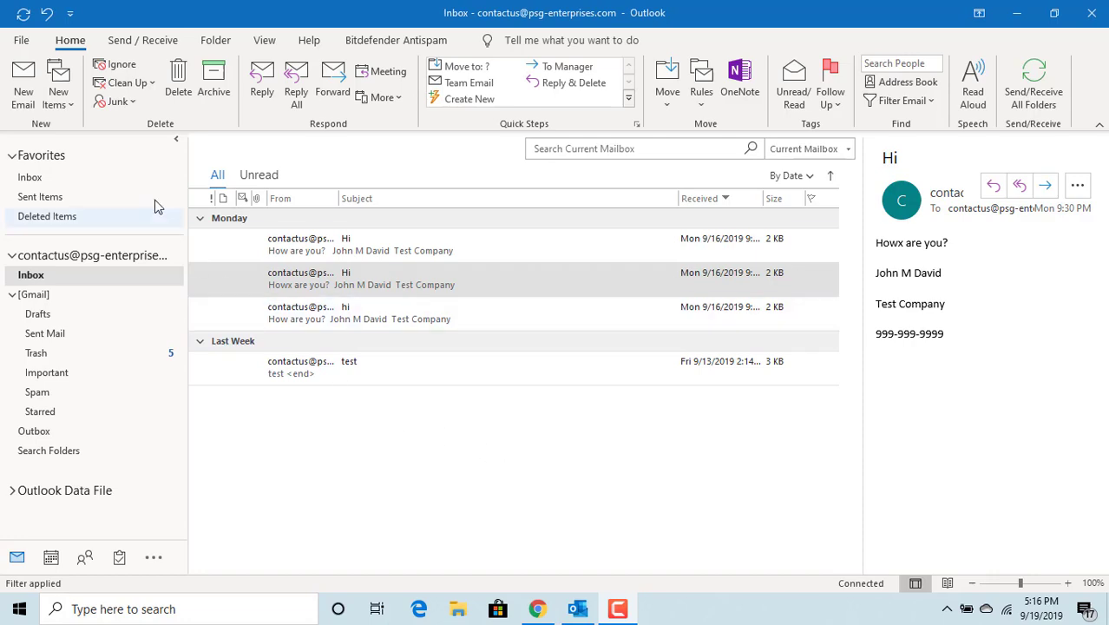
# In File > Options > Mail, enable 'Always check spelling before sending'
pyautogui.click(27, 44)
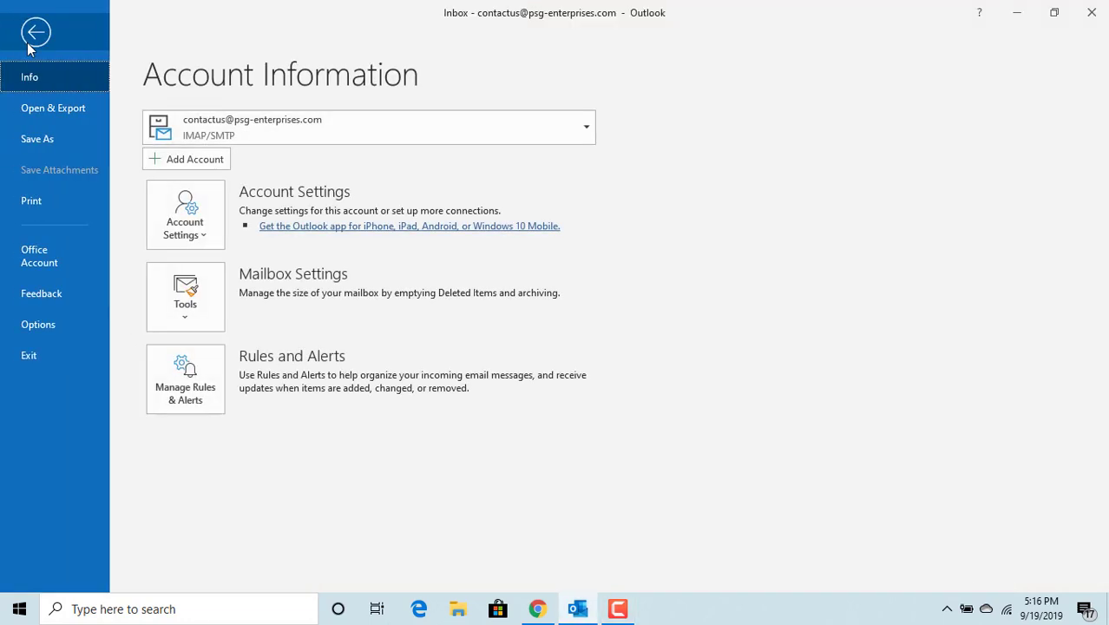
pyautogui.click(41, 325)
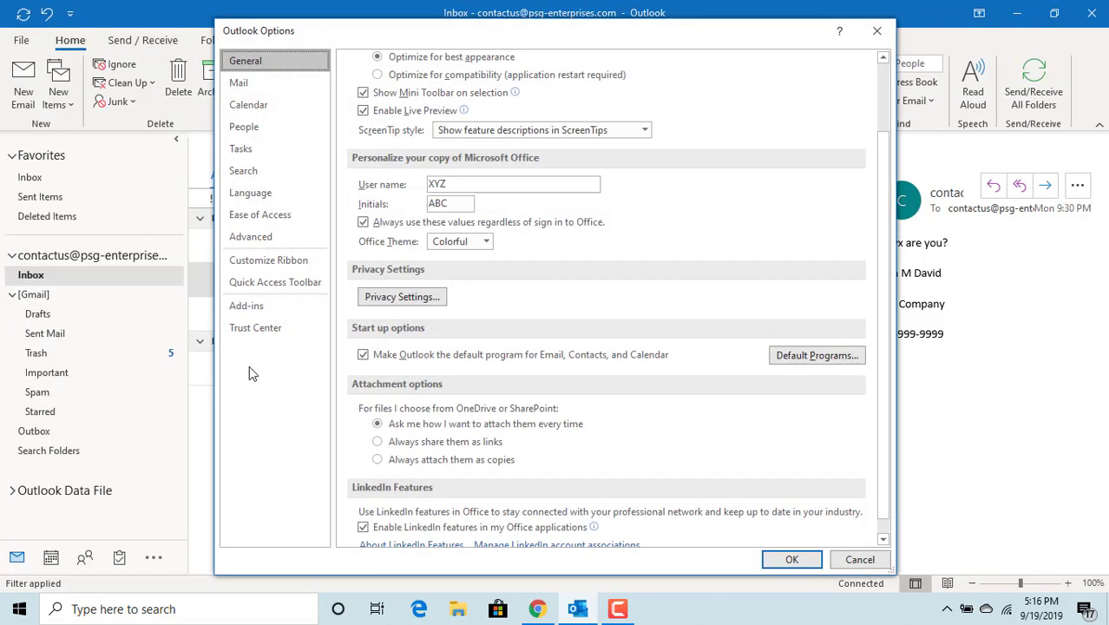
pyautogui.click(249, 86)
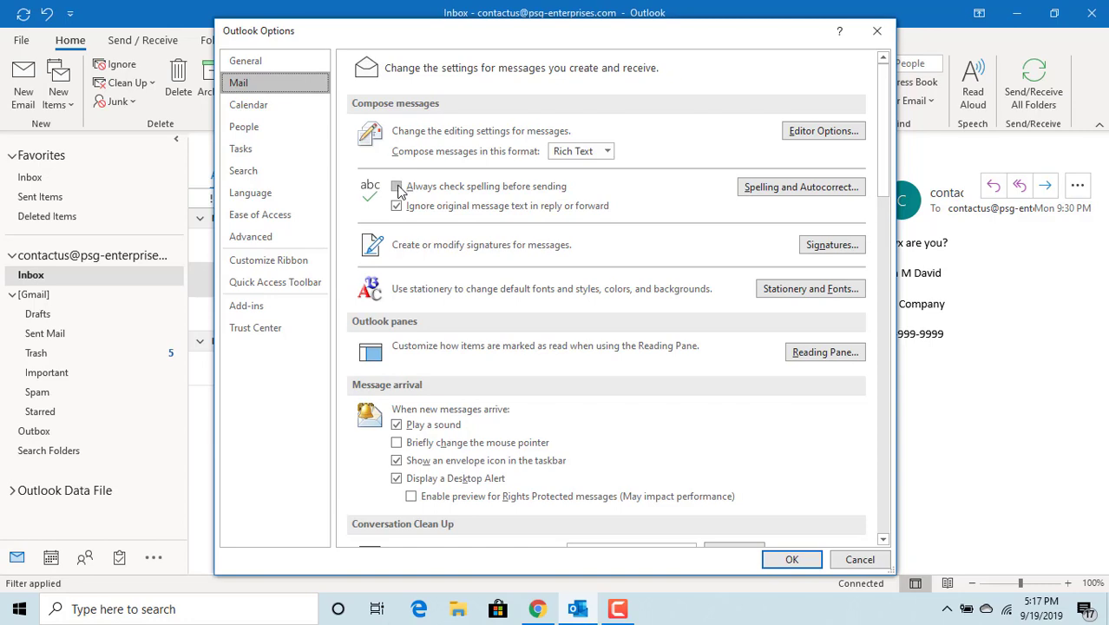
pyautogui.click(397, 188)
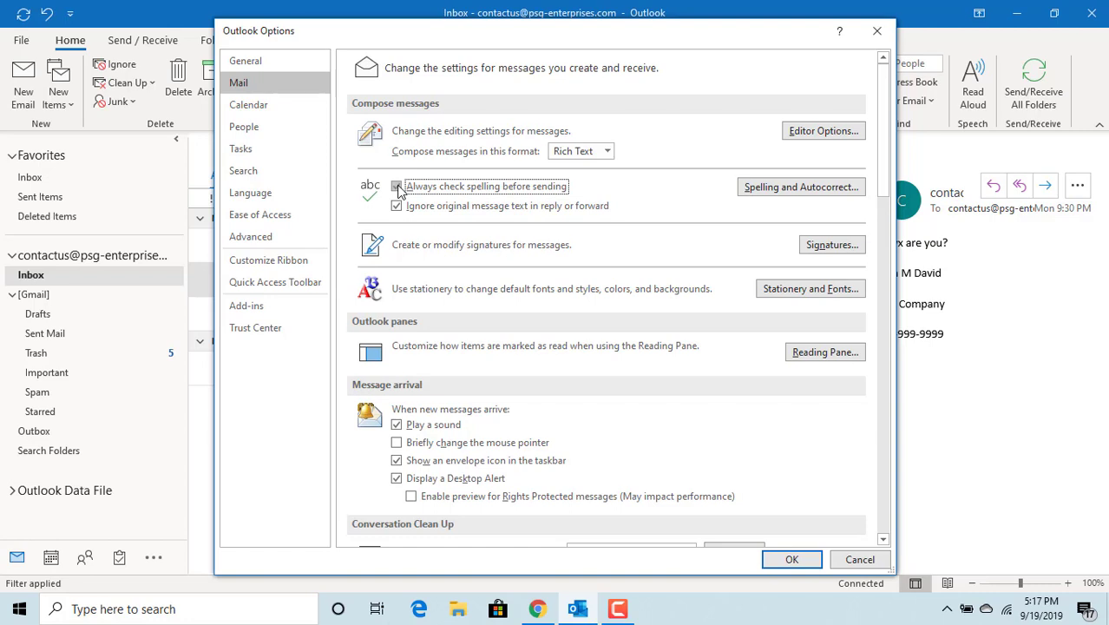
# Untick 'Ignore words in UPPERCASE' in the spelling settings and confirm both options dialogs
pyautogui.click(798, 190)
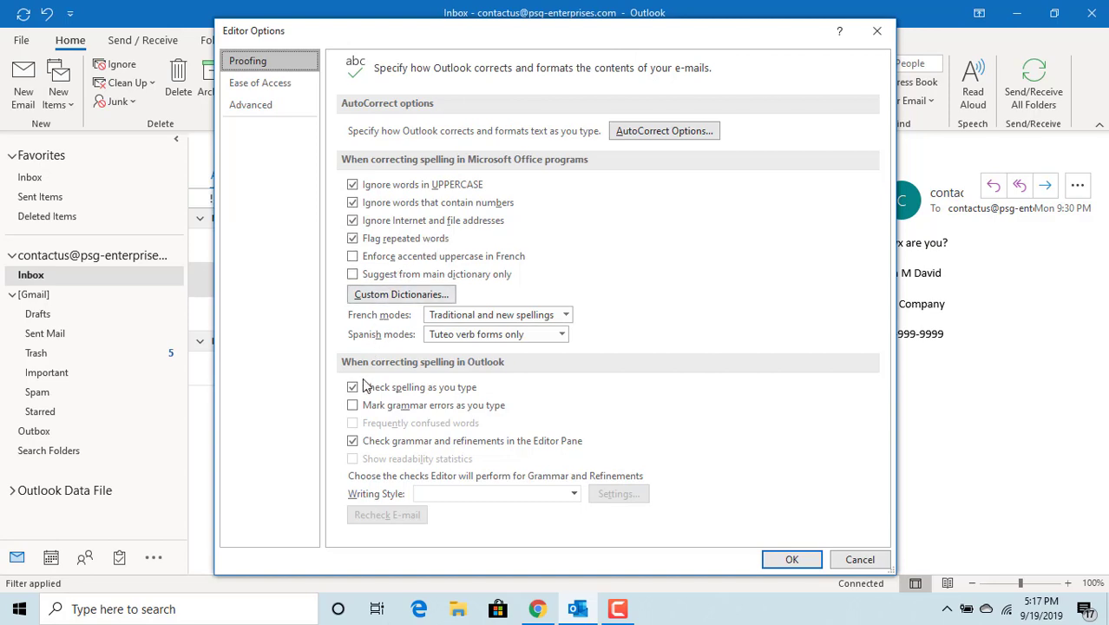
pyautogui.moveTo(365, 387); pyautogui.dragTo(475, 392)
pyautogui.click(368, 191)
pyautogui.click(354, 190)
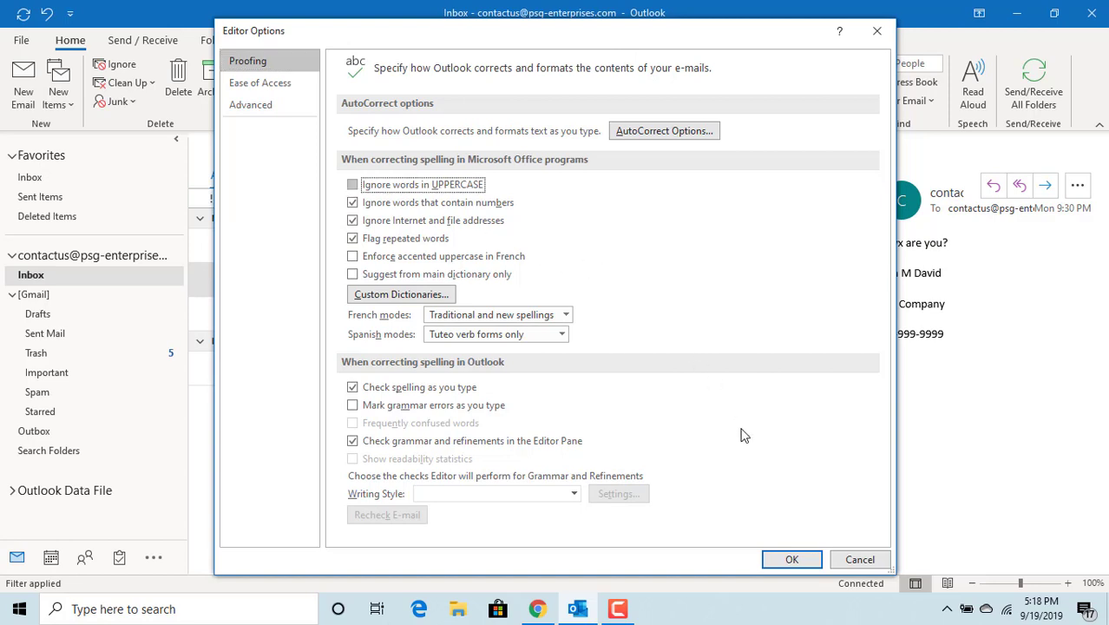
pyautogui.click(791, 559)
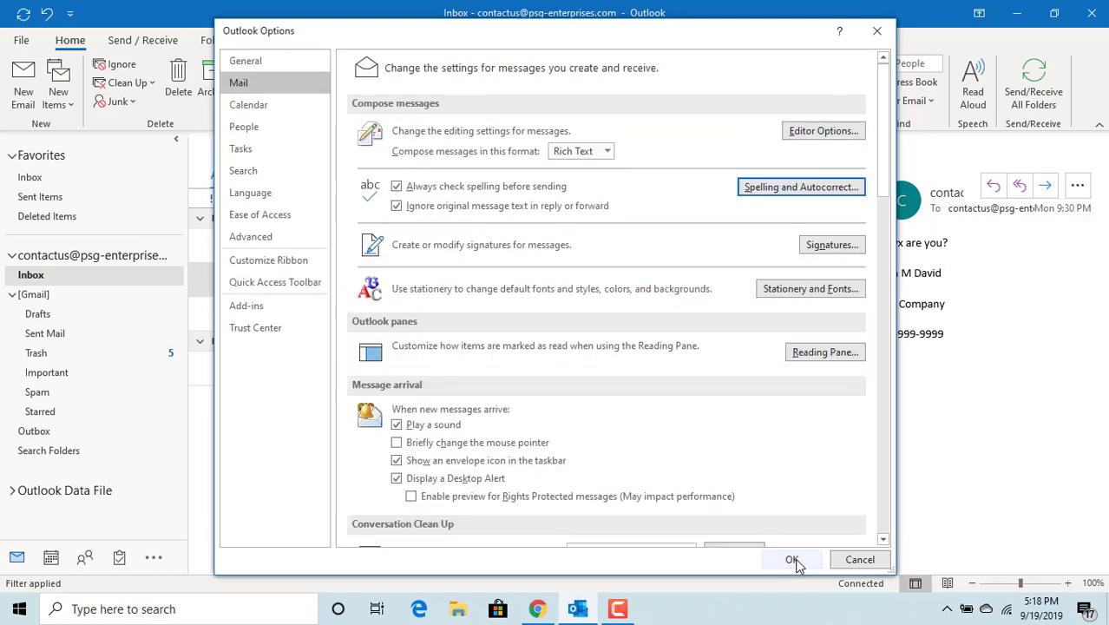
pyautogui.click(793, 560)
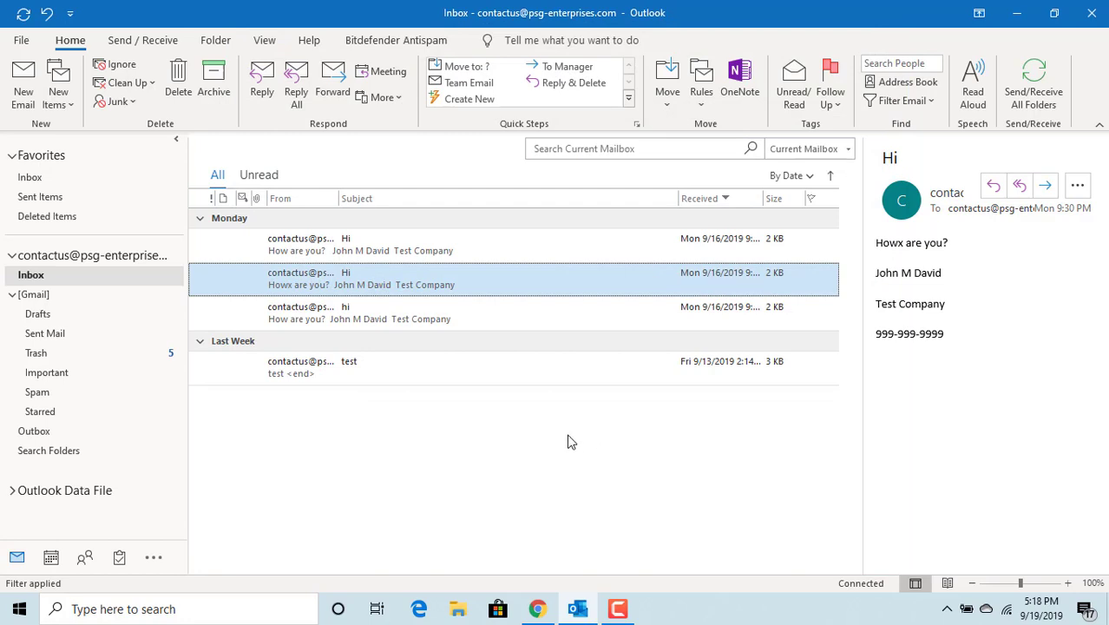
# Compose a new email to your own address with subject 'Hi' and body 'How are youi?'
pyautogui.click(25, 97)
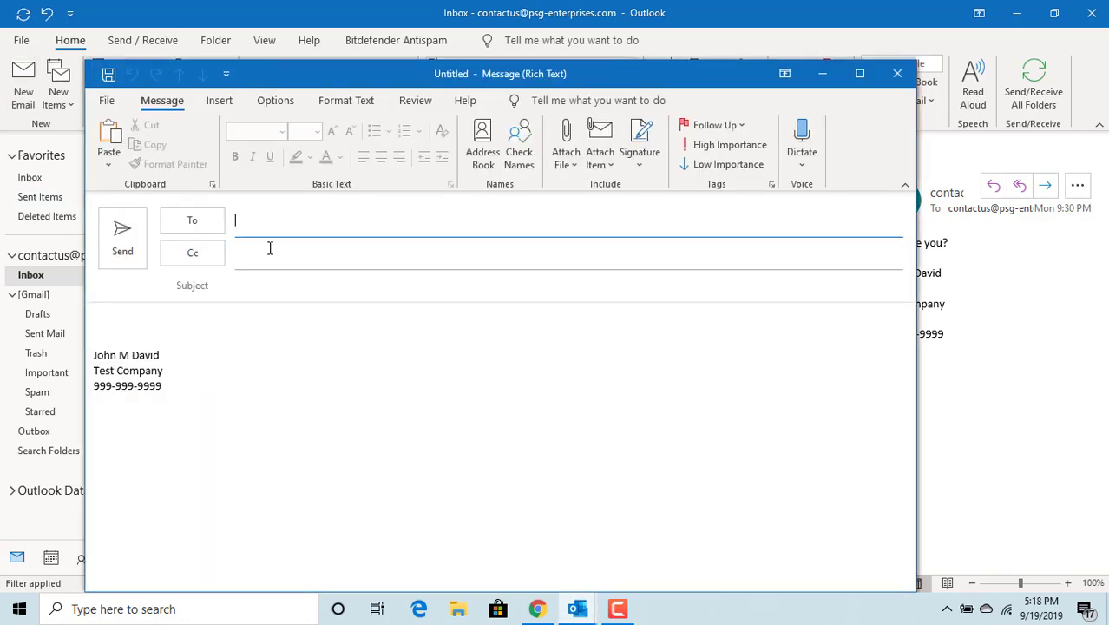
pyautogui.write('c')
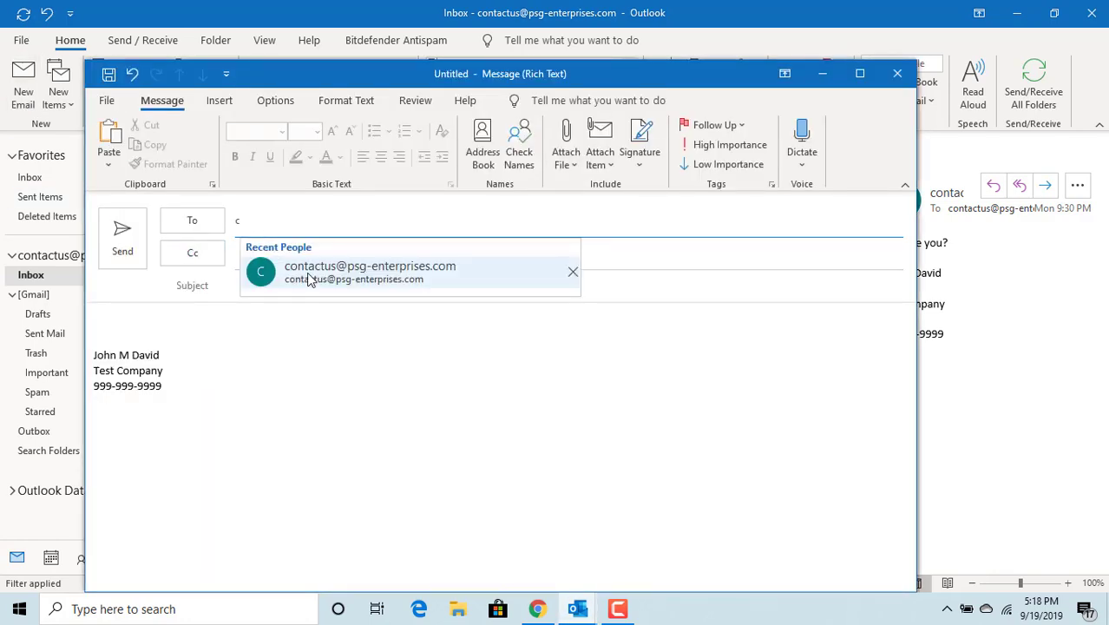
pyautogui.click(308, 277)
pyautogui.click(246, 276)
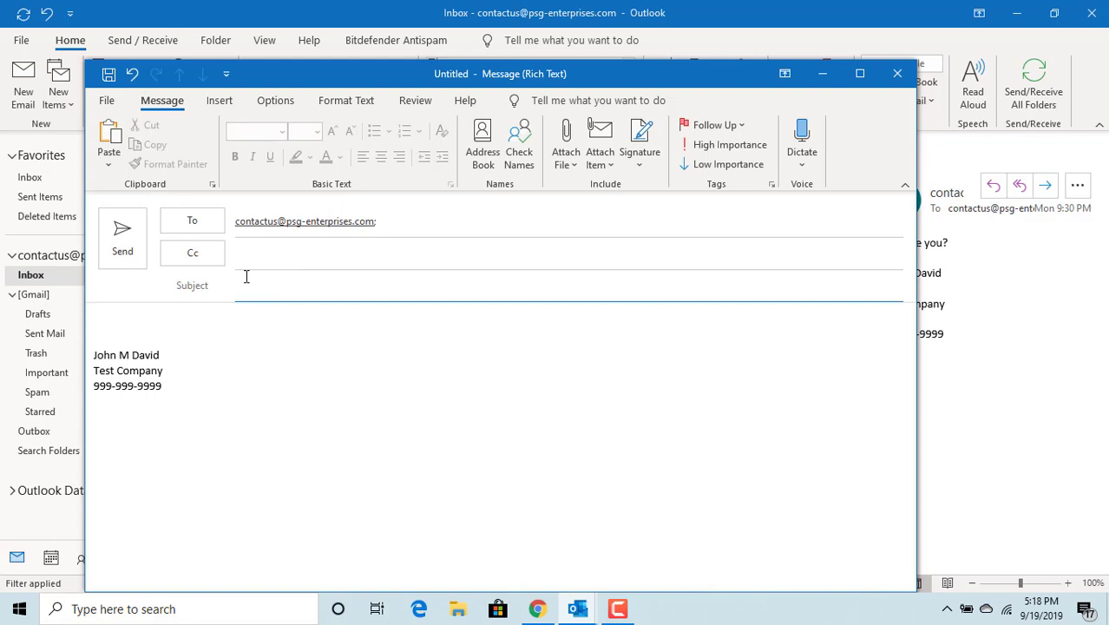
pyautogui.write('Hi')
pyautogui.press('Tab')
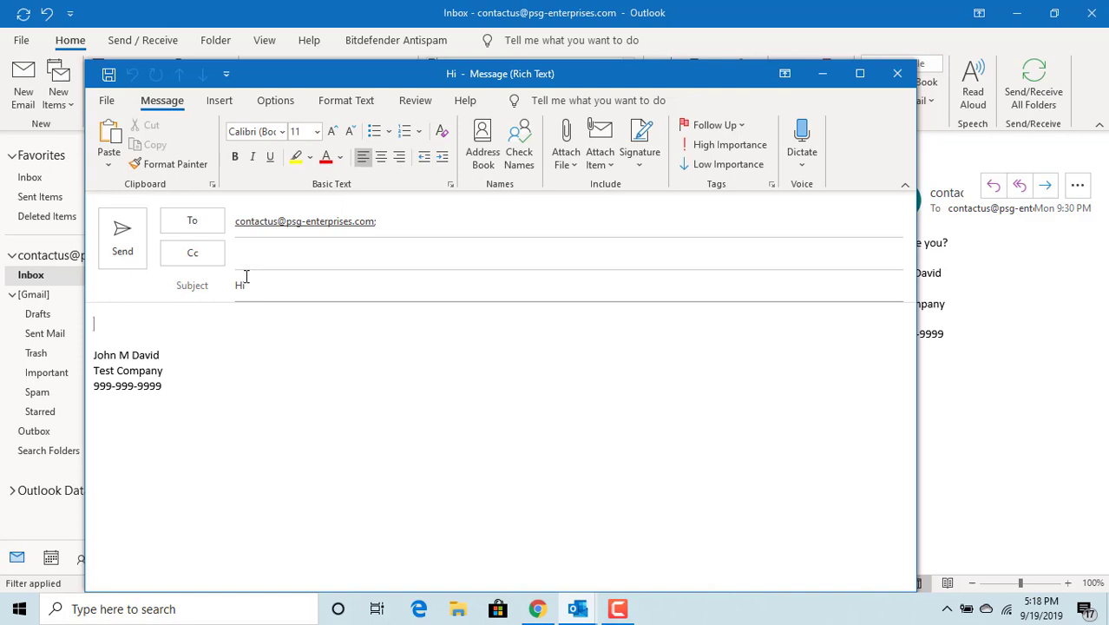
pyautogui.write('H')
pyautogui.write('ow ar')
pyautogui.write('e you')
pyautogui.write('i')
pyautogui.write('?')
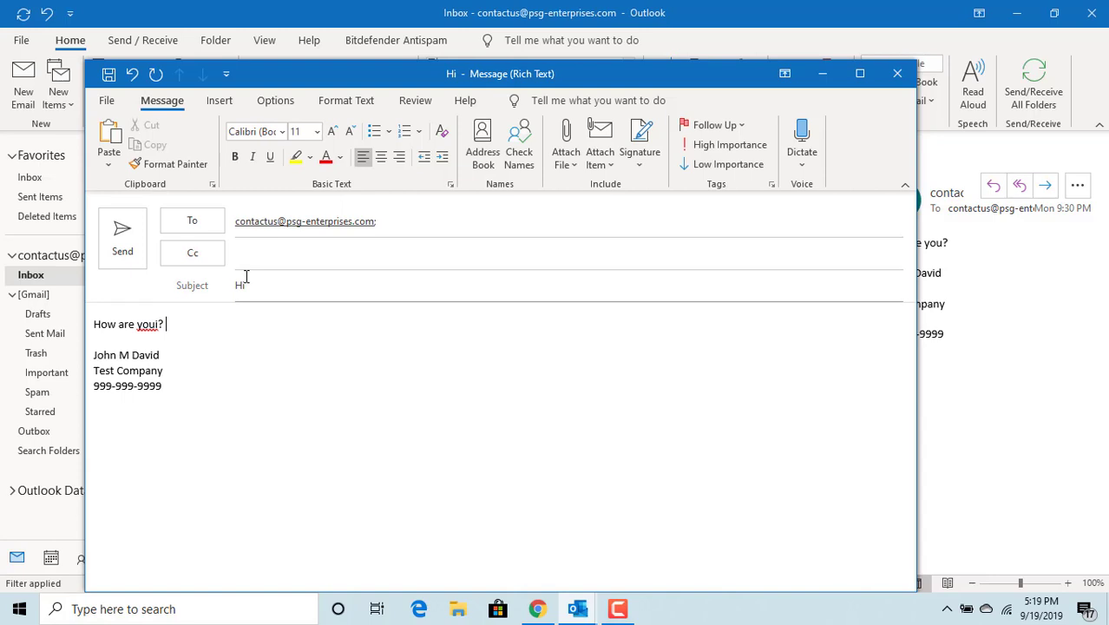
# Send the 'Hi' message, then cancel the spelling check that flags 'youi'
pyautogui.click(121, 251)
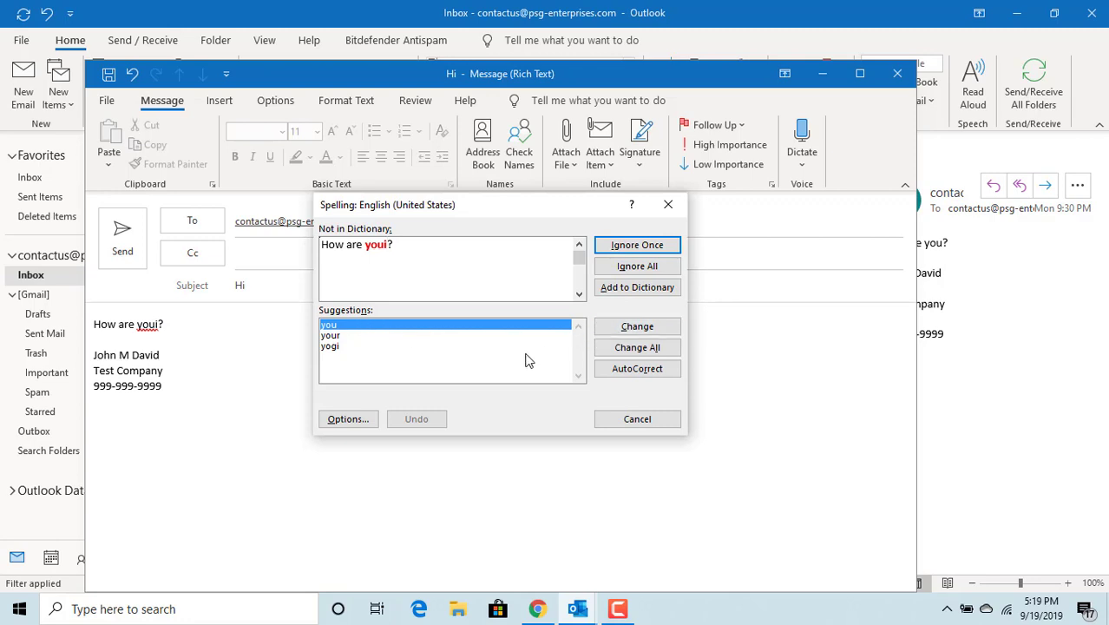
pyautogui.click(633, 422)
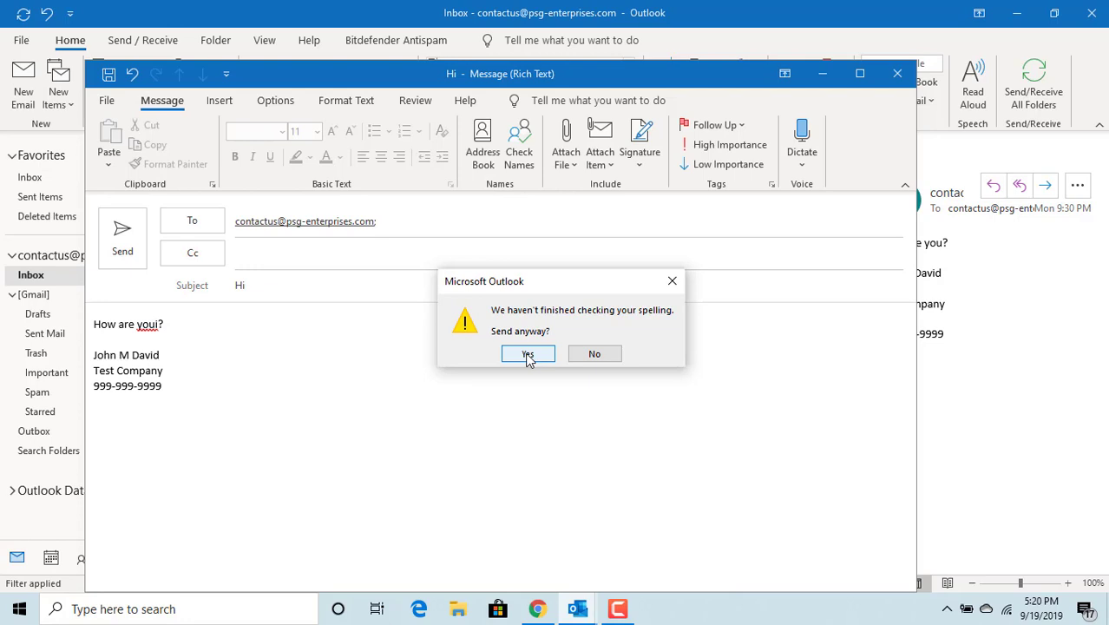
# Decline sending with unchecked spelling and retry sending to reopen the spell check
pyautogui.click(594, 359)
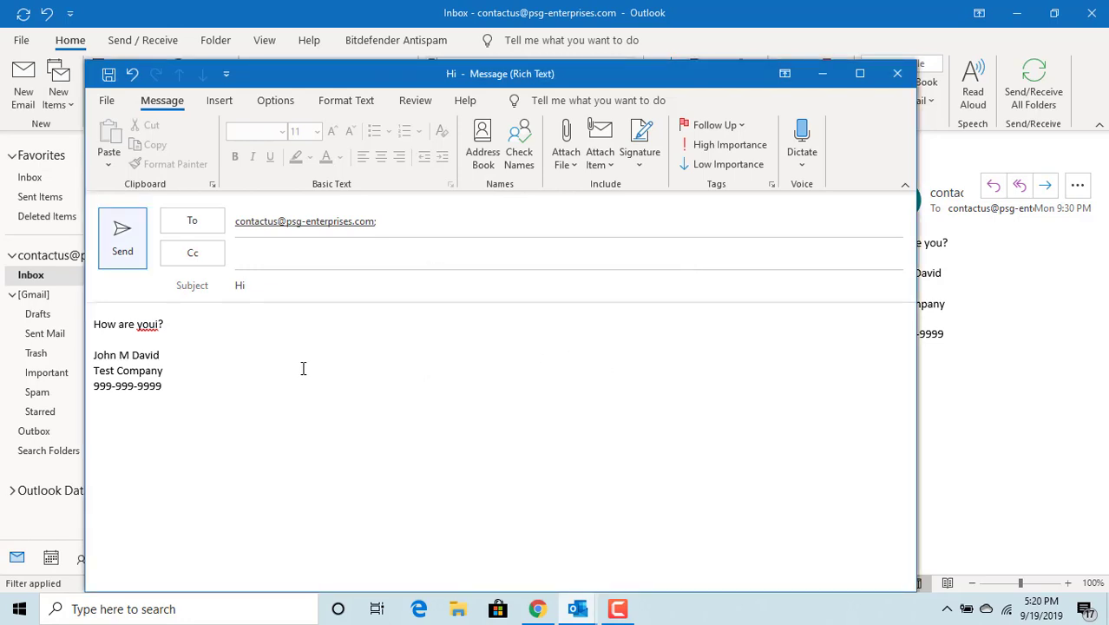
pyautogui.click(129, 251)
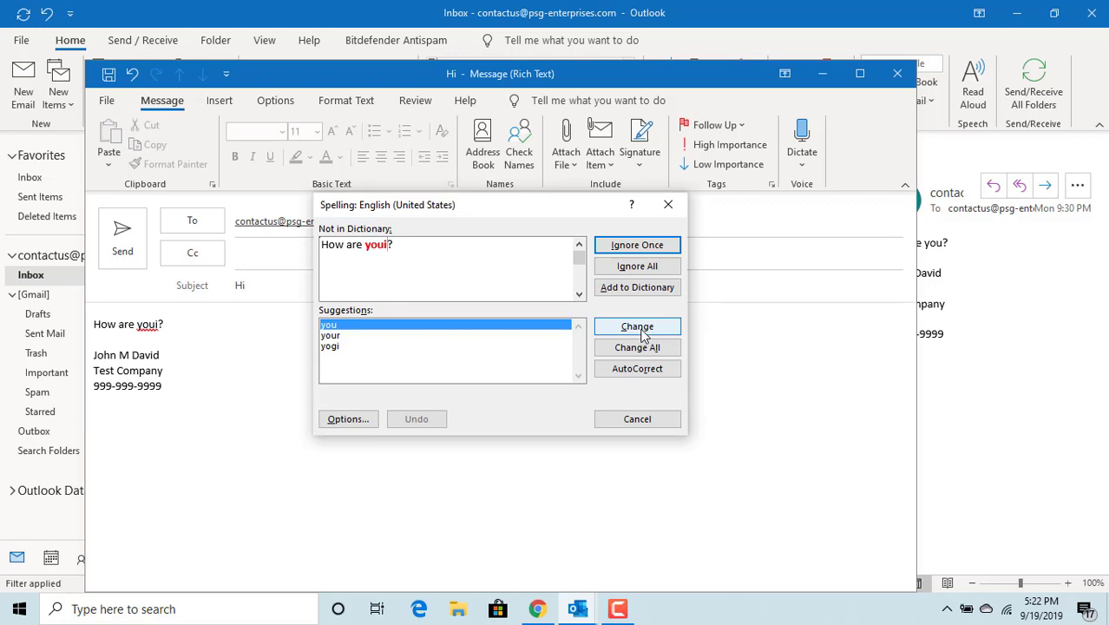
# Replace 'youi' with the suggested 'you' so the message sends
pyautogui.click(643, 334)
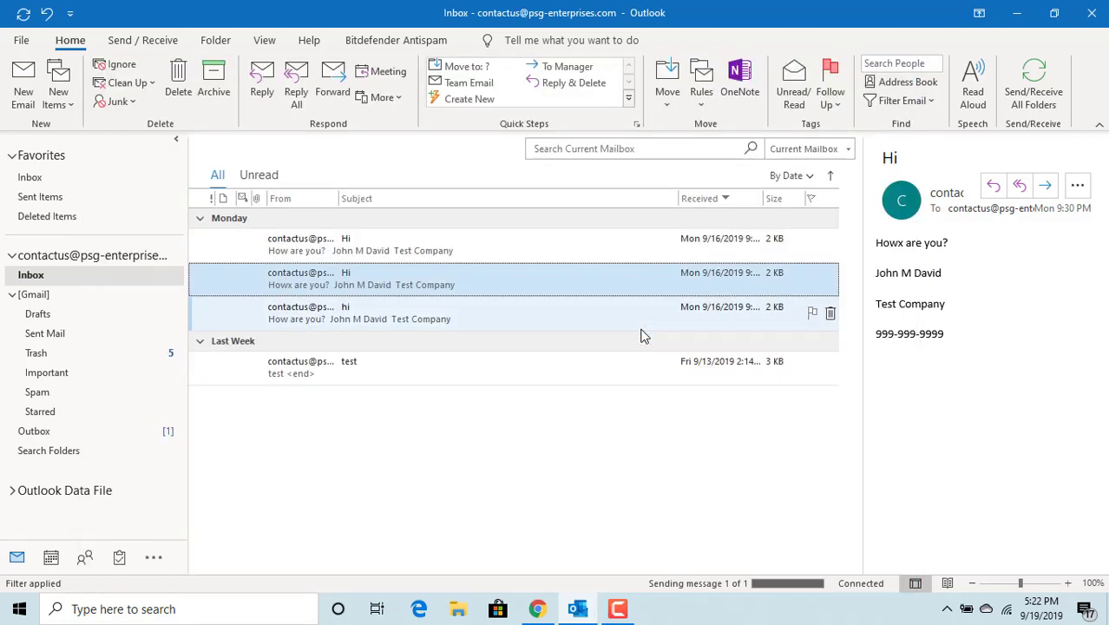